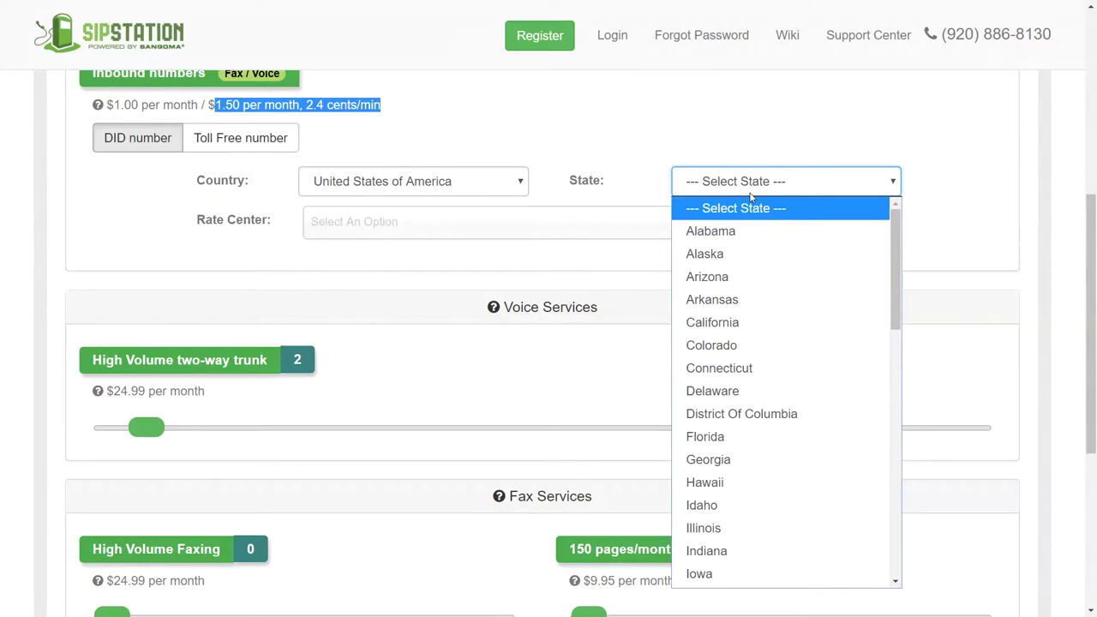
- Choose Alaska as the state and Anchorage as the rate center for the inbound DID number
left_click(751, 199)
left_click(717, 180)
left_click(708, 255)
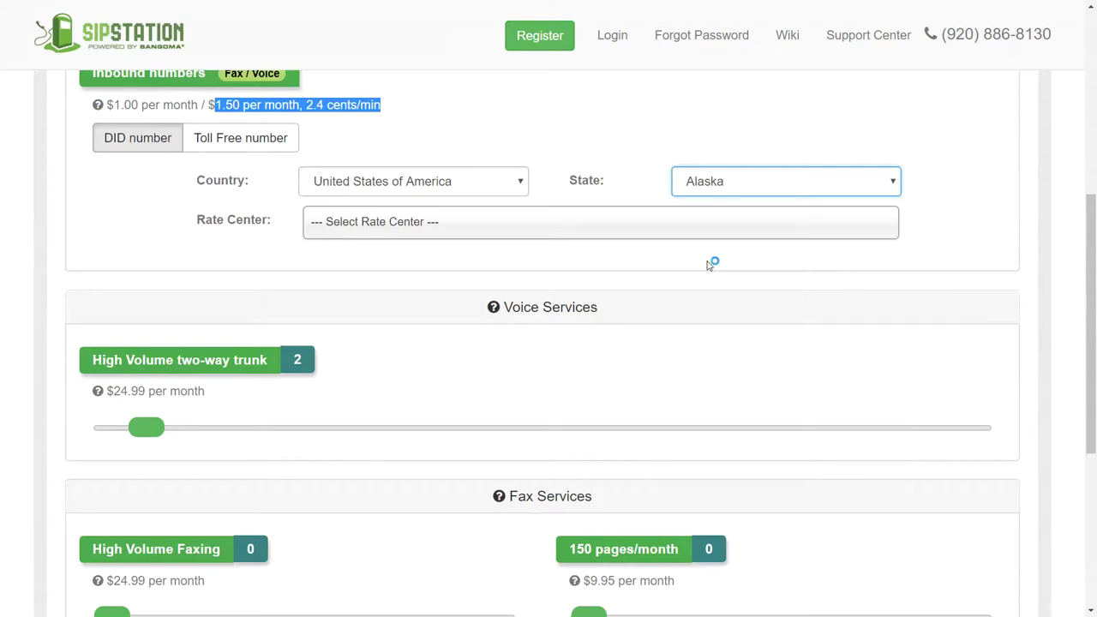
left_click(508, 239)
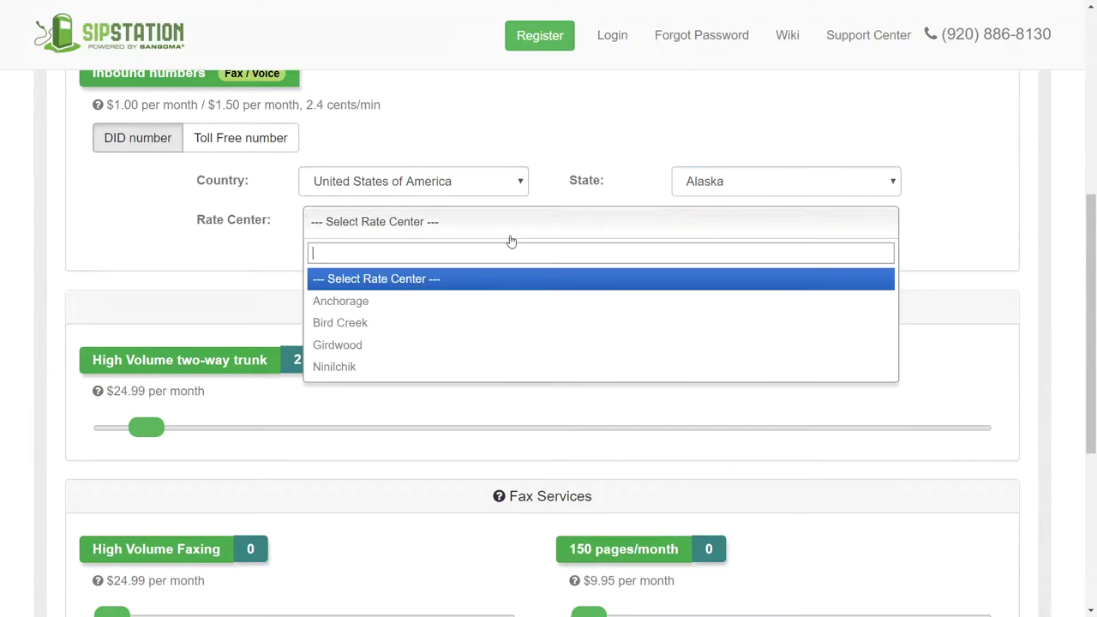
left_click(372, 300)
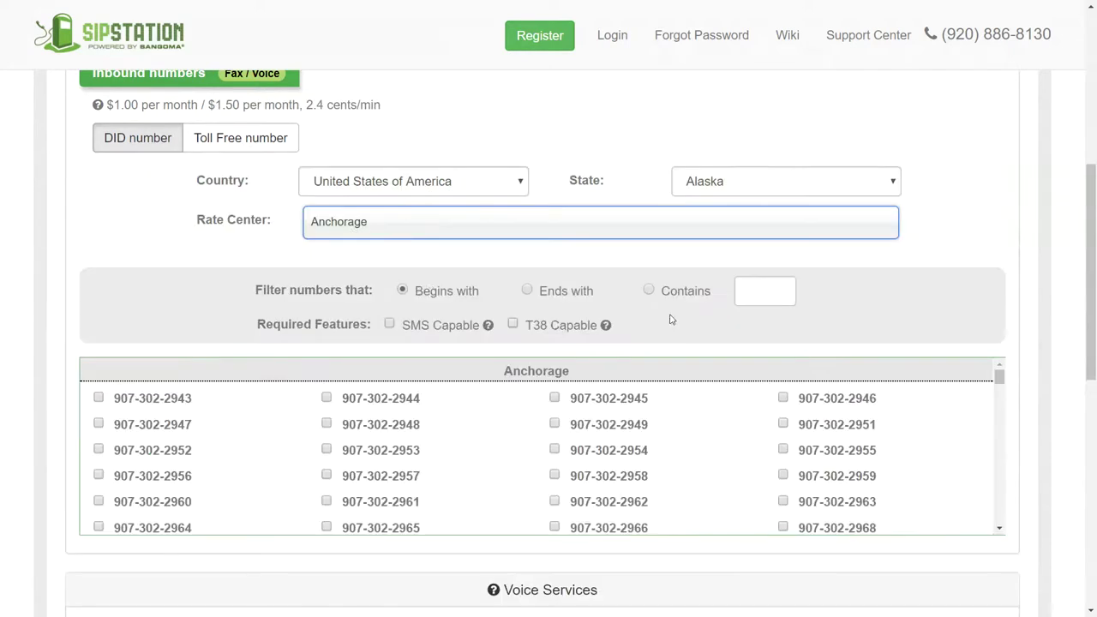
- Add the second listed Anchorage number to the order and review the order summary
left_click(326, 396)
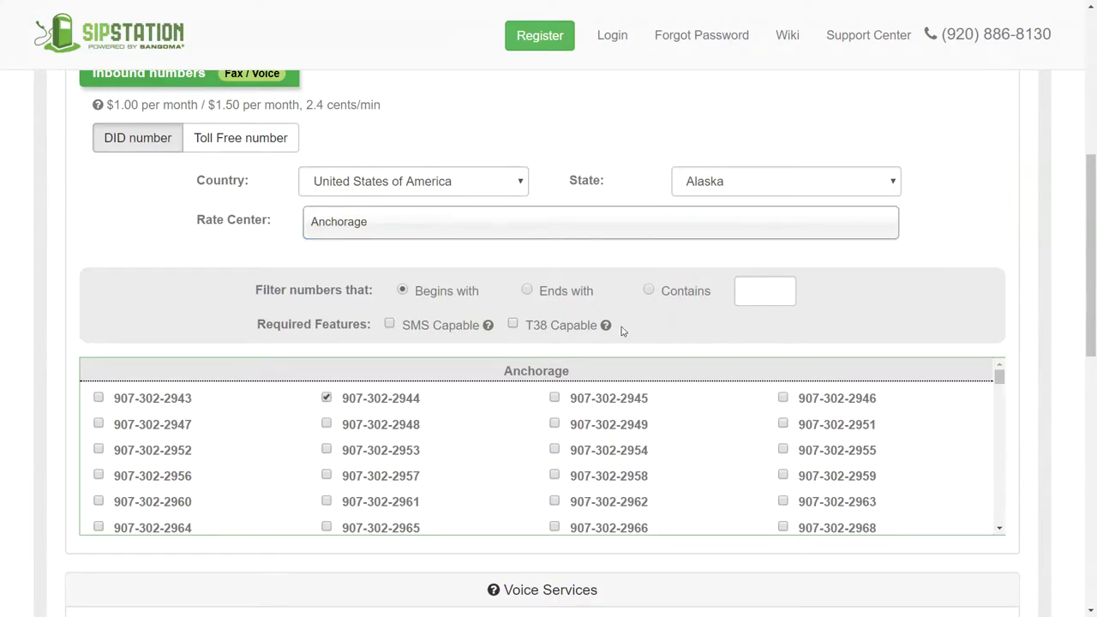
scroll(621, 330, "down", 3)
scroll(623, 331, "down", 3)
scroll(577, 521, "down", 2)
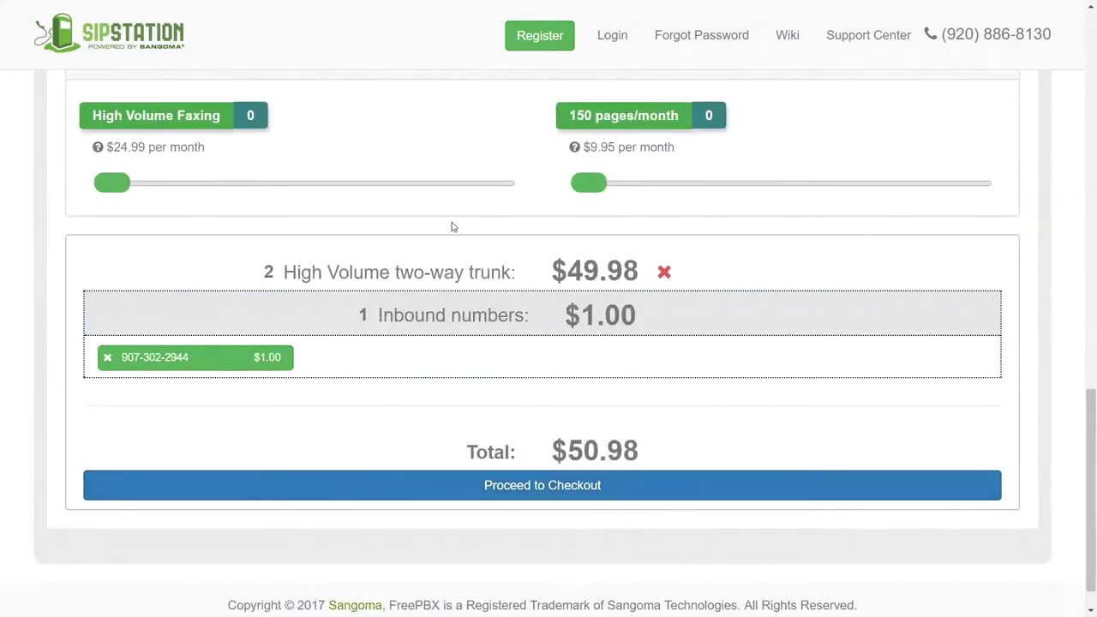
- Log in to the portal using the Sangoma - Cleveland location
scroll(453, 227, "up", 2)
scroll(454, 227, "up", 10)
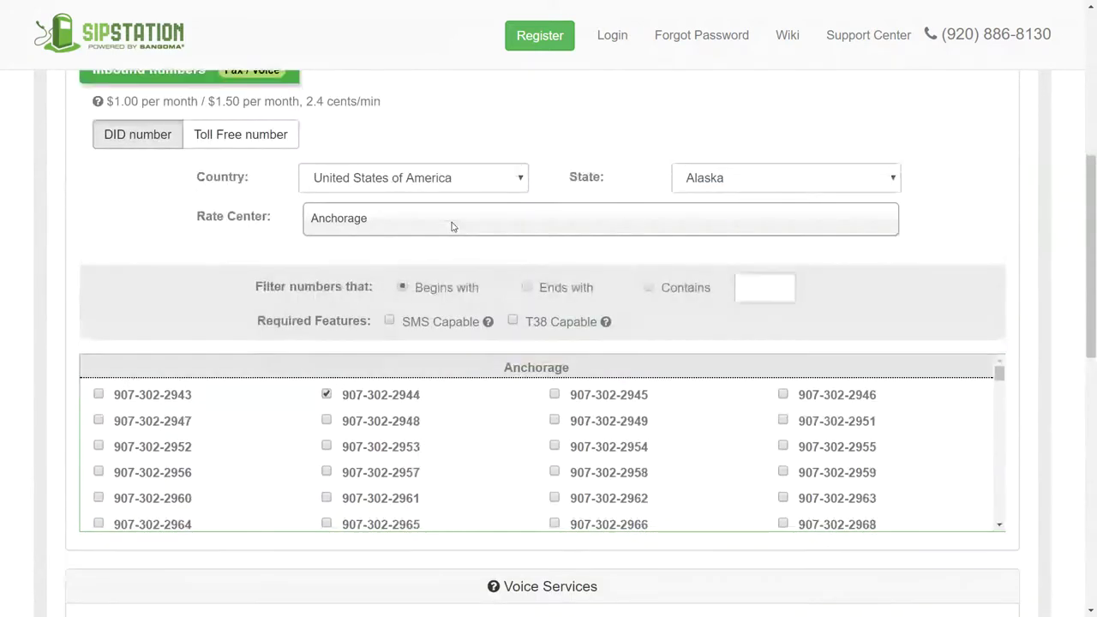
scroll(454, 227, "up", 2)
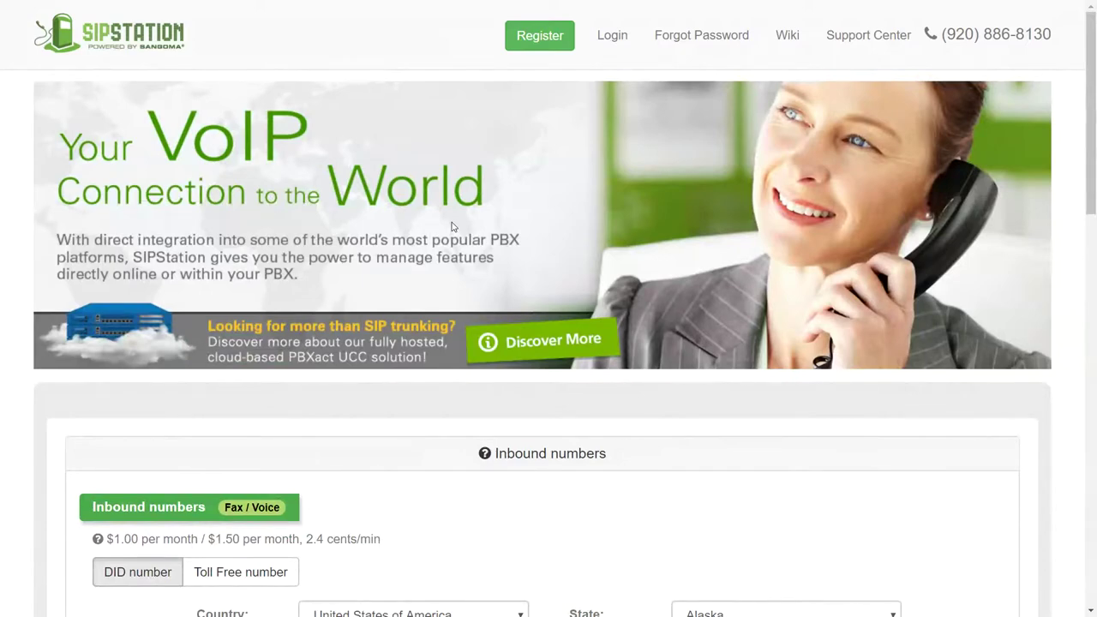
left_click(614, 37)
left_click(499, 228)
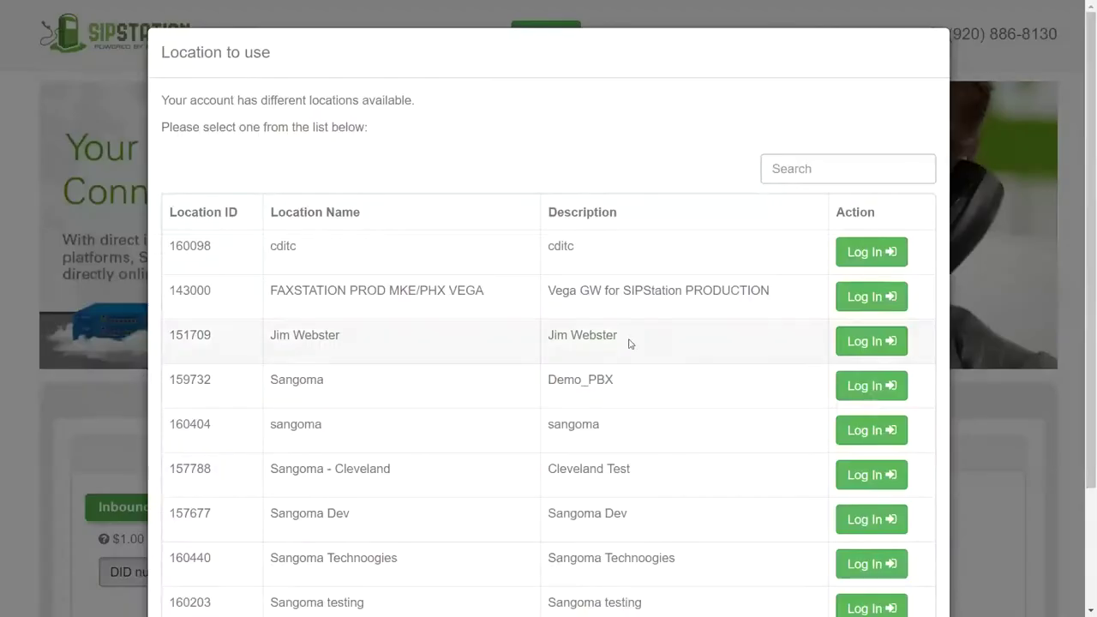
left_click(887, 480)
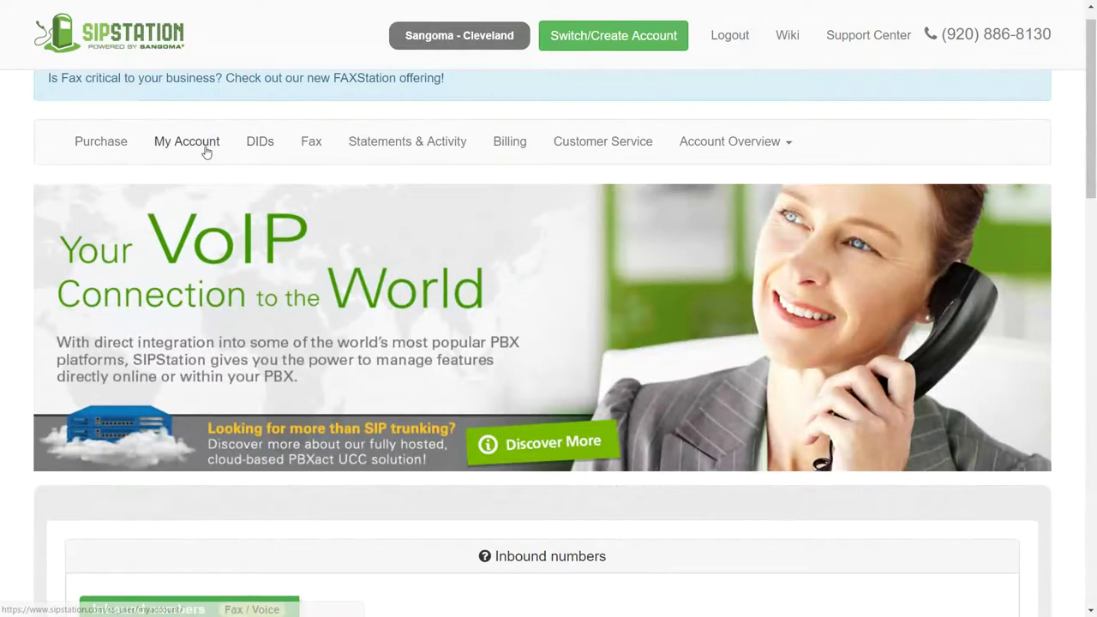
- Open My Account and view the metered services in the account configuration
left_click(205, 152)
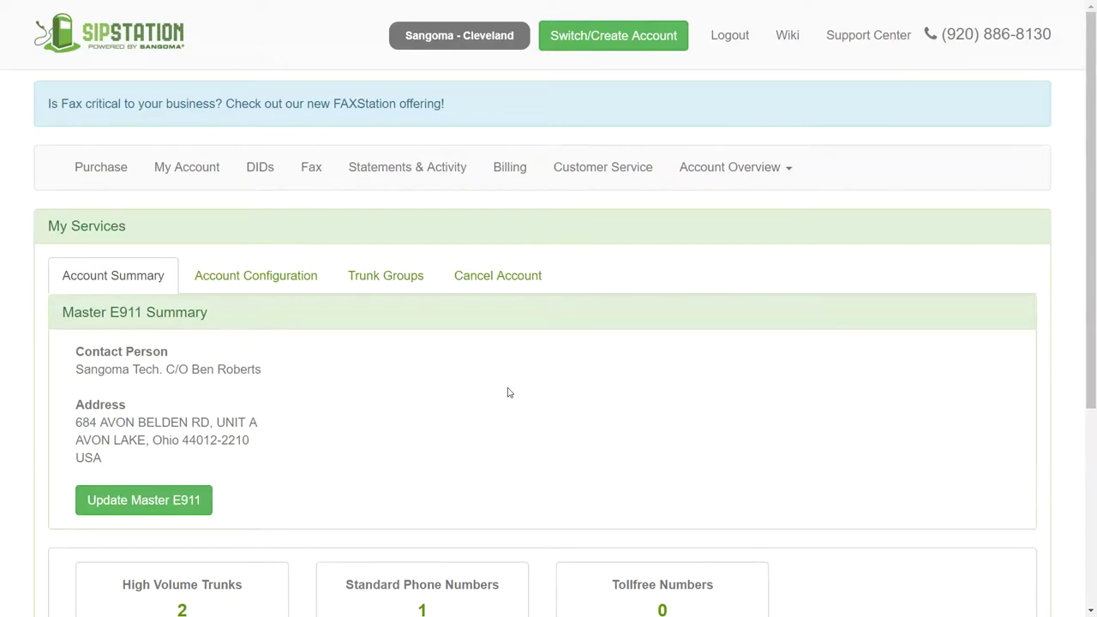
scroll(411, 300, "down", 2)
left_click(284, 171)
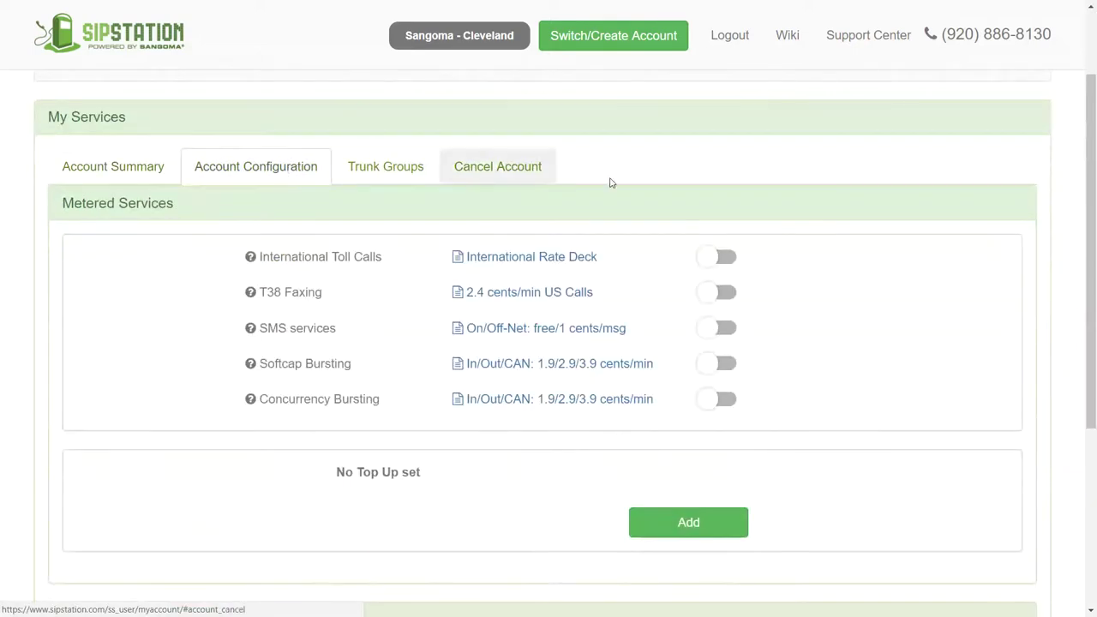
scroll(711, 269, "up", 2)
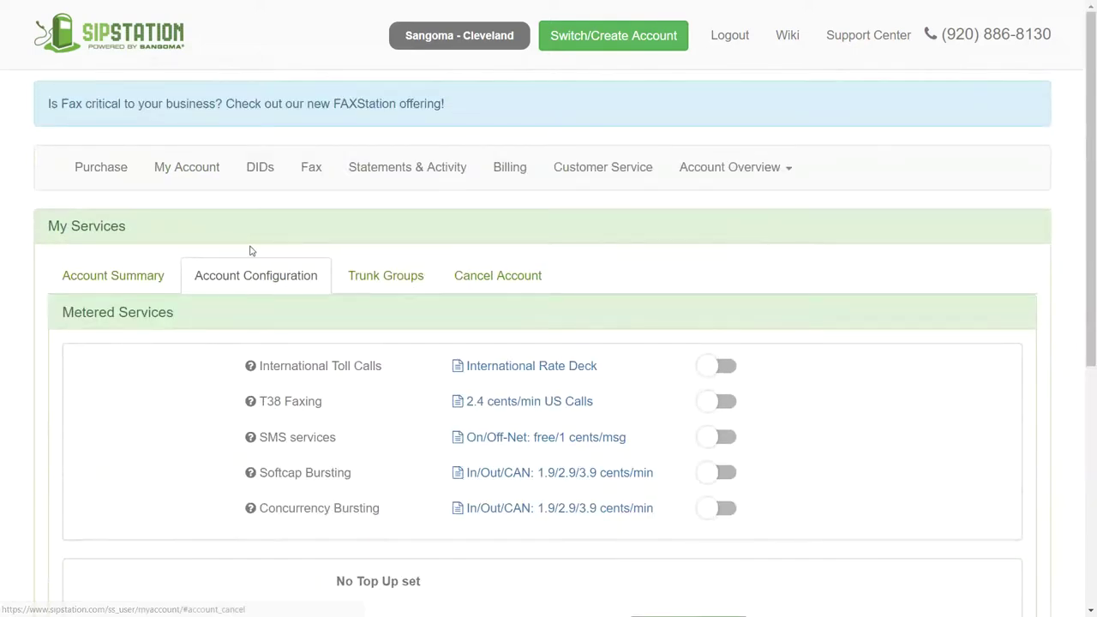
- Show the trunk group information and read the help on the FreePBX module keycode
left_click(379, 284)
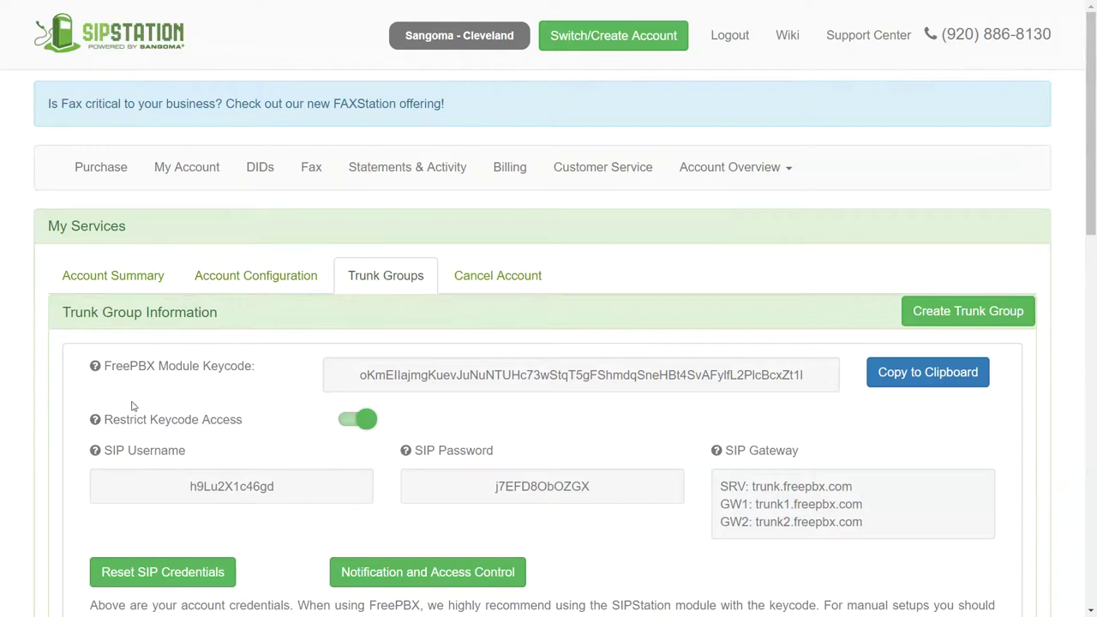
mouse_move(94, 368)
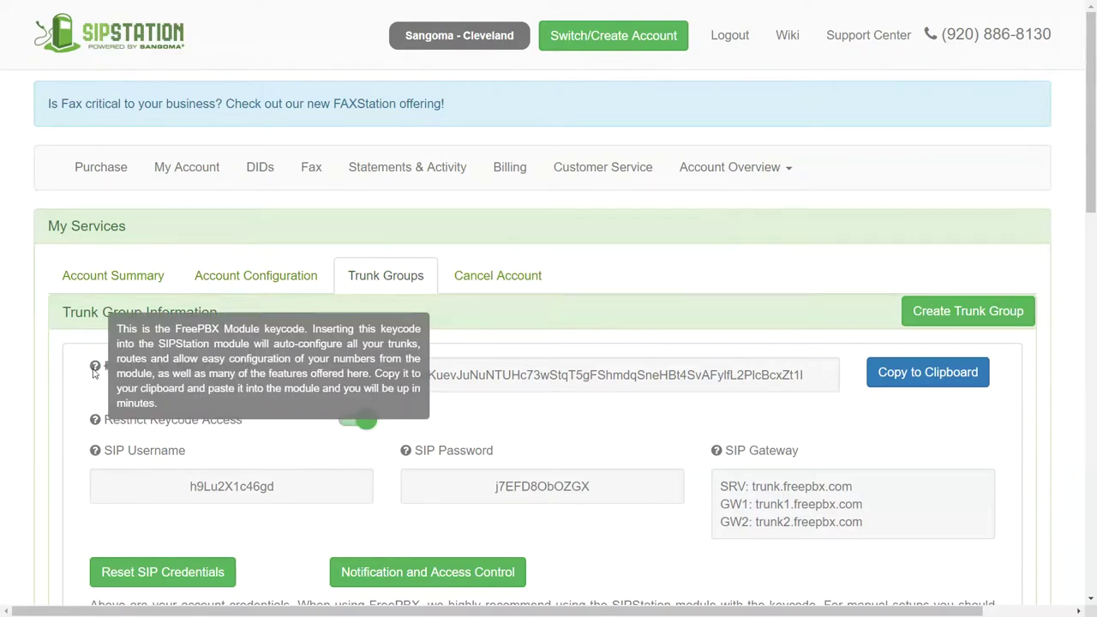
mouse_move(407, 451)
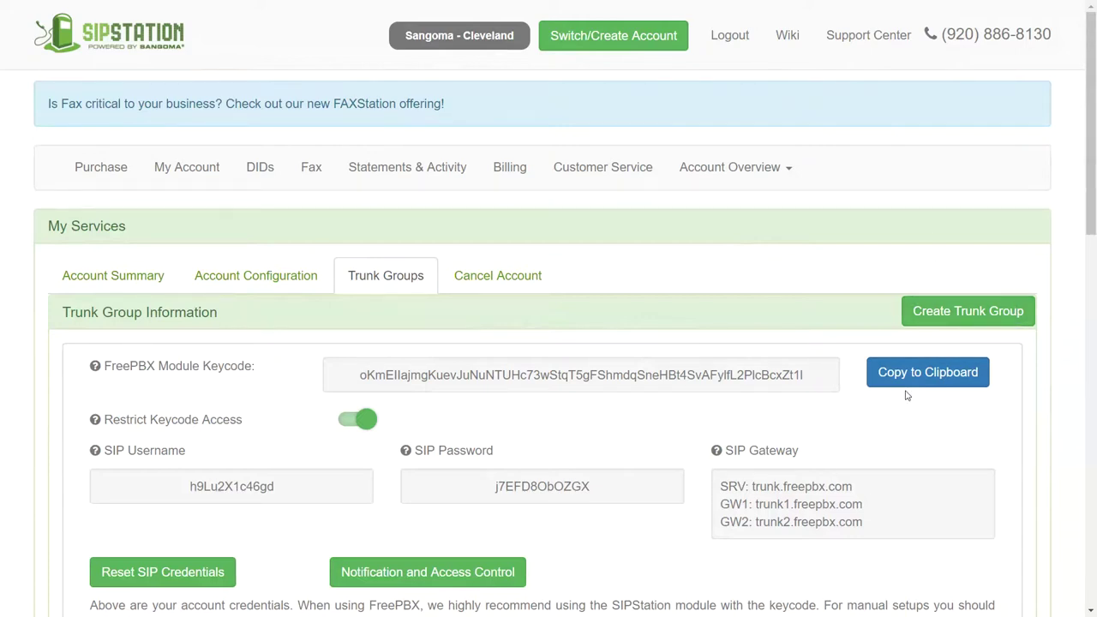
- Enable Softcap Bursting and Concurrency Bursting in the account's metered services
left_click(242, 284)
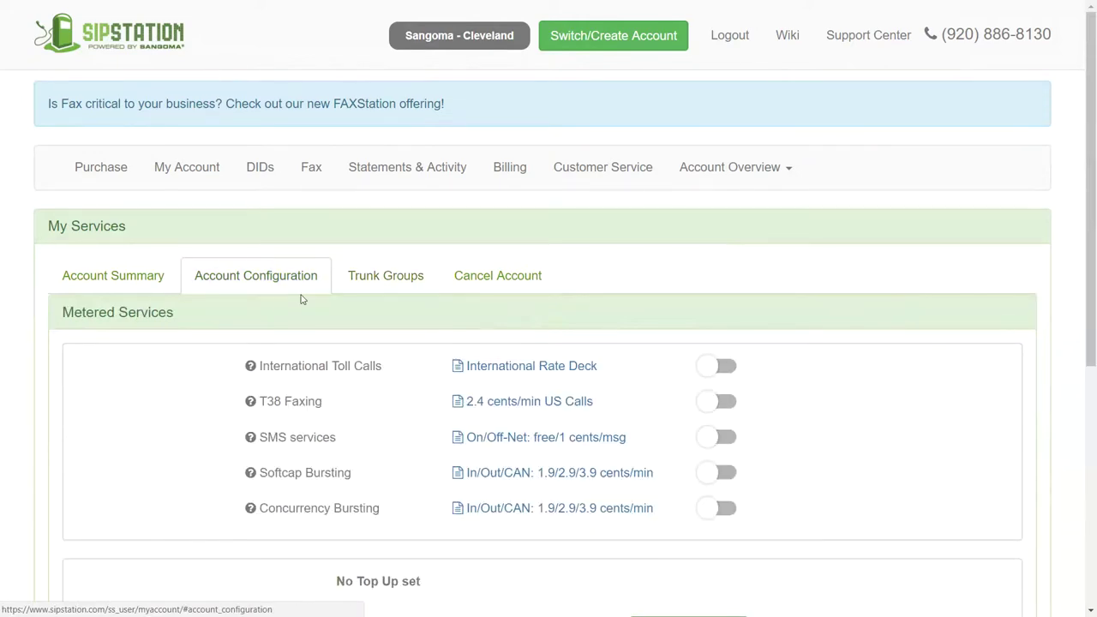
scroll(300, 299, "down", 1)
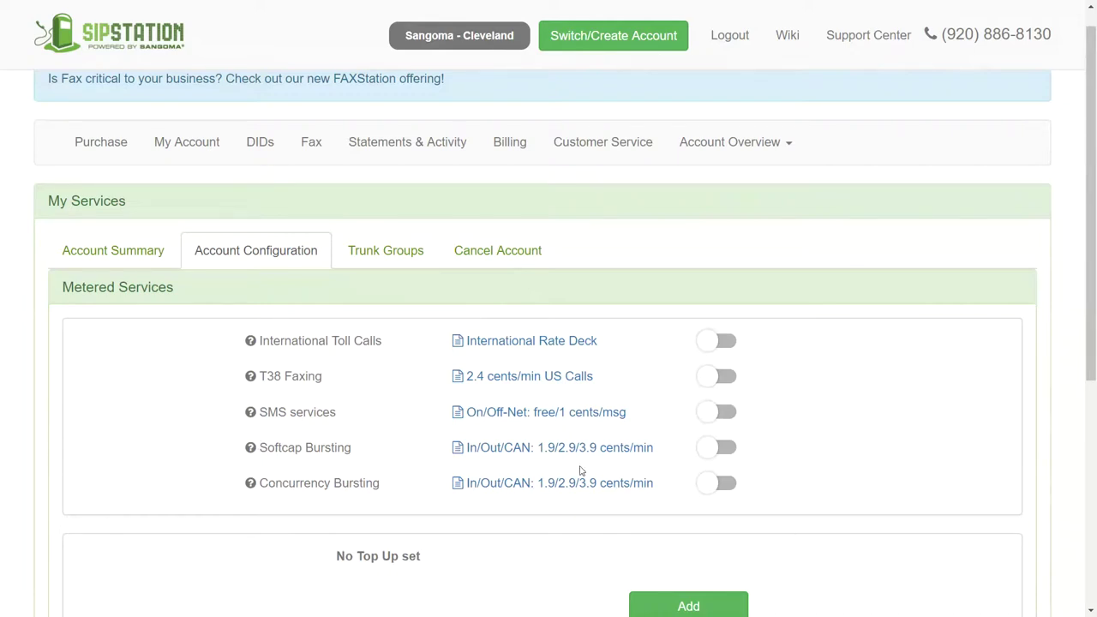
left_click(710, 455)
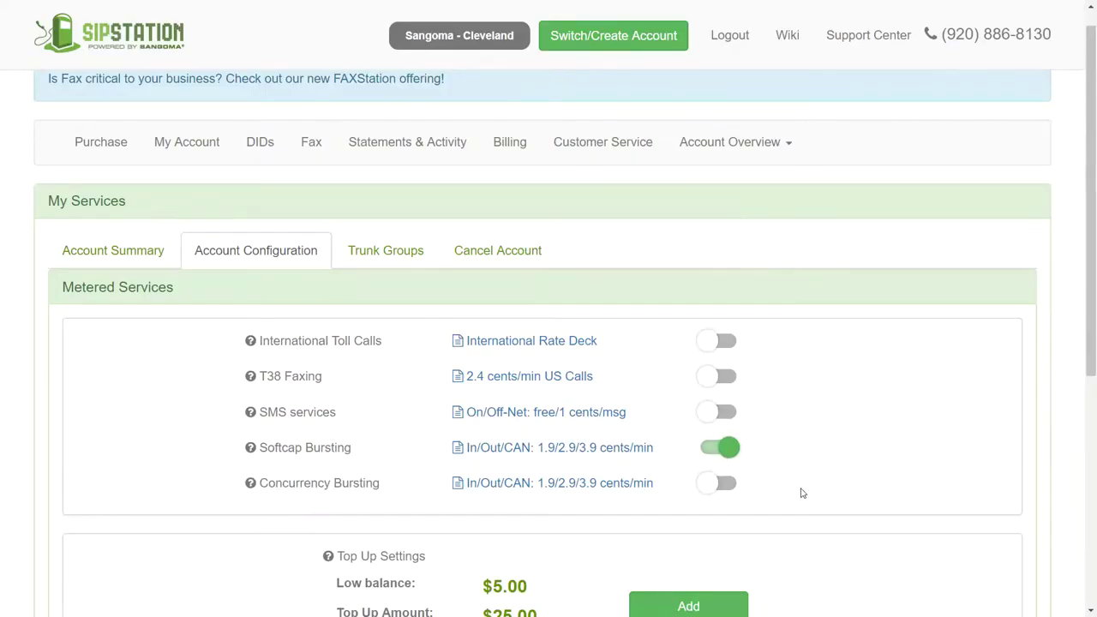
left_click(717, 485)
- Review the Top Up Settings, International Fraud Guard and Payment Notifications sections of the account configuration
scroll(795, 473, "down", 2)
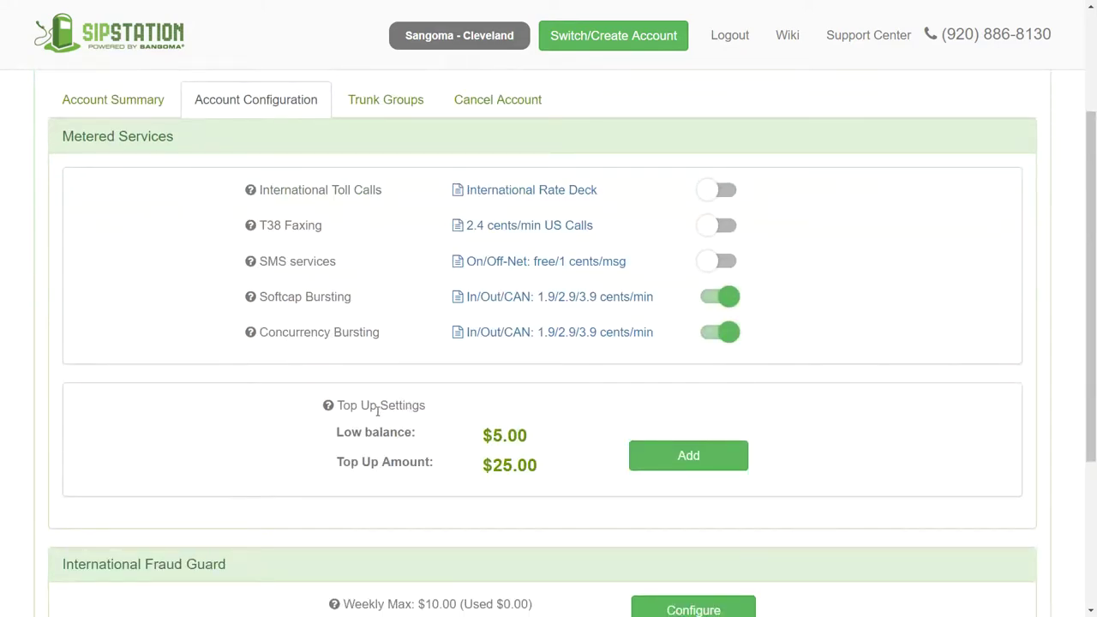
mouse_move(331, 412)
scroll(210, 313, "down", 3)
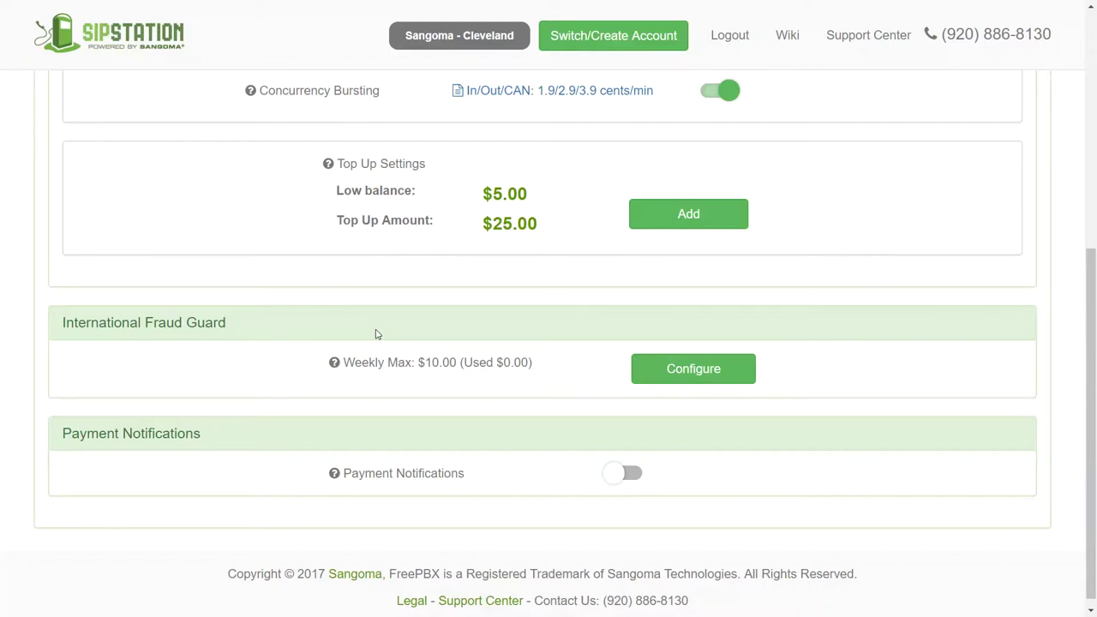
- In the account summary, lower the High Volume Trunks value to 1 and raise it back to 2 without applying it
scroll(375, 334, "up", 5)
left_click(114, 279)
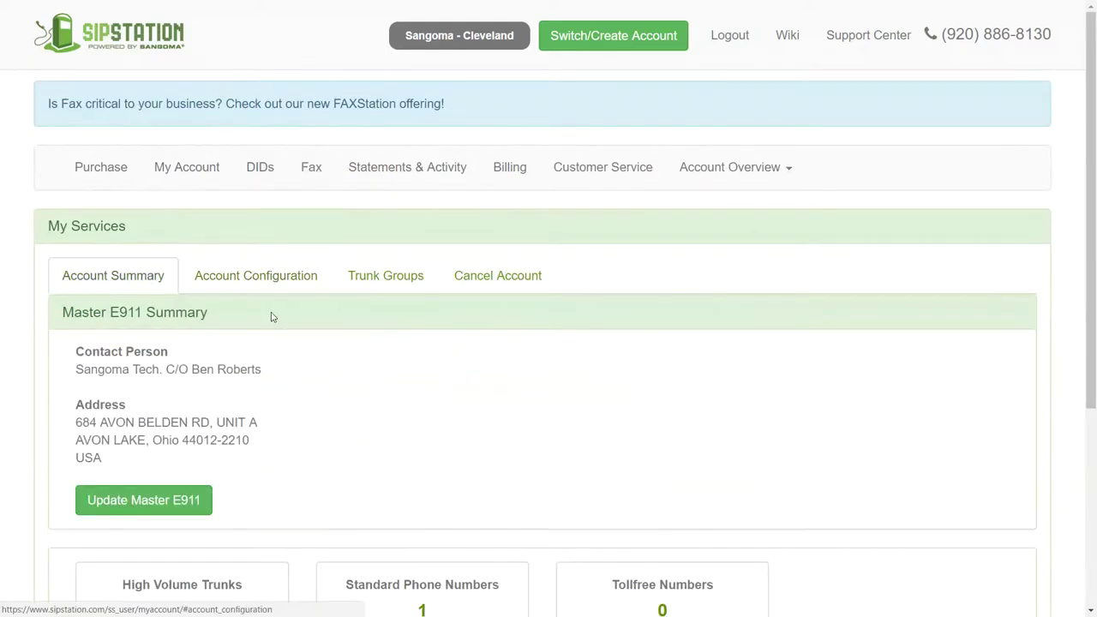
scroll(270, 317, "down", 5)
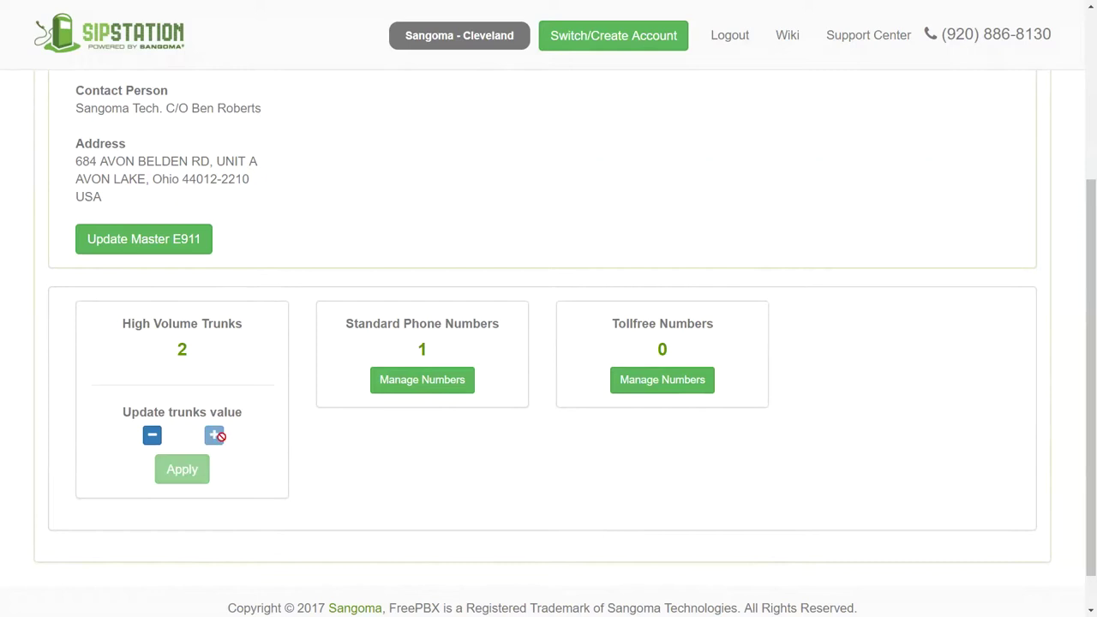
left_click(152, 435)
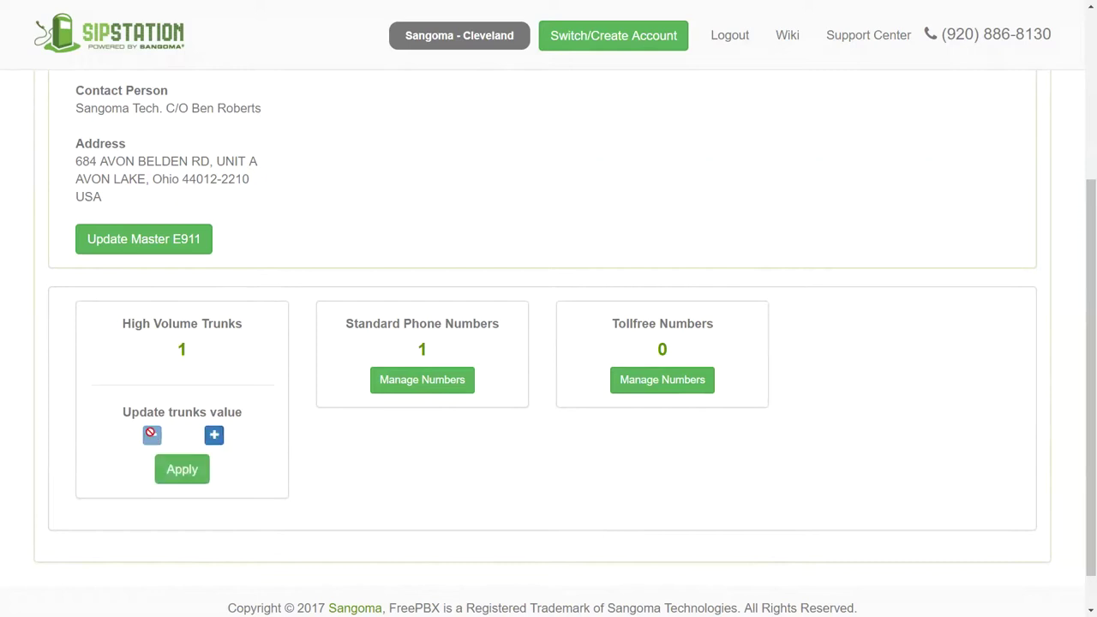
left_click(214, 436)
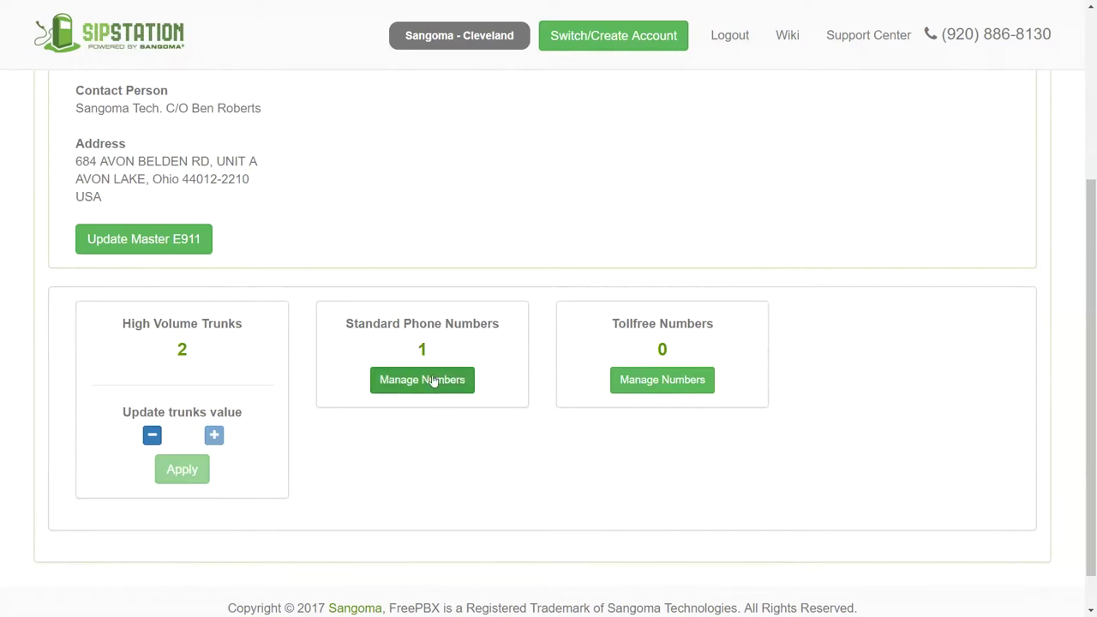
left_click(422, 380)
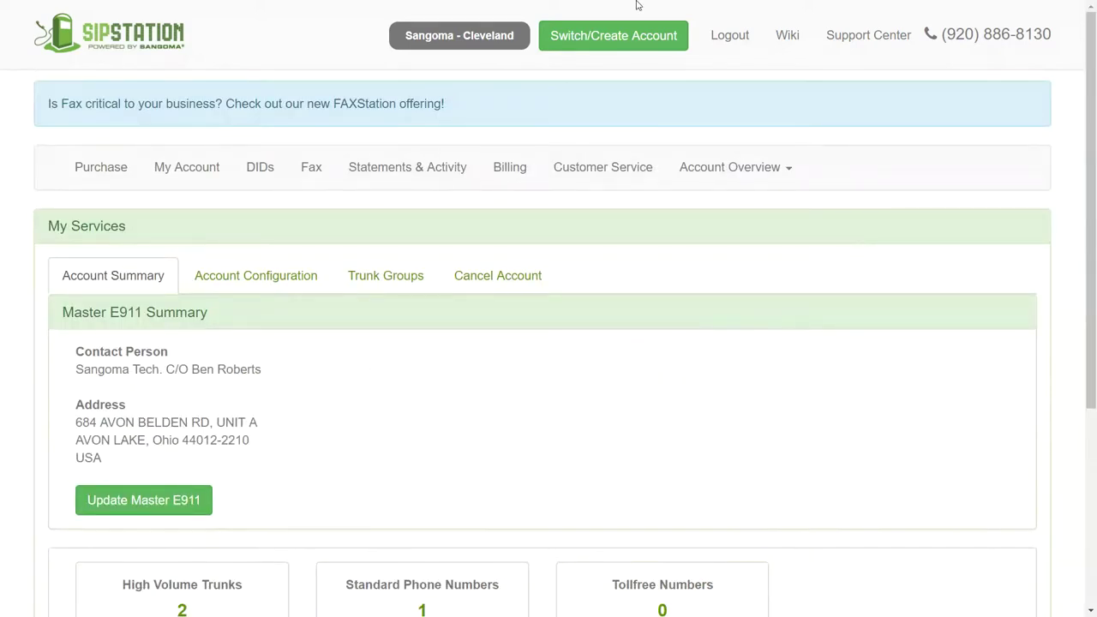
- Switch to the webinar deck in PowerPoint and run the slide show from slide 14, advancing to slide 15
key("XF86MonBrightnessUp")
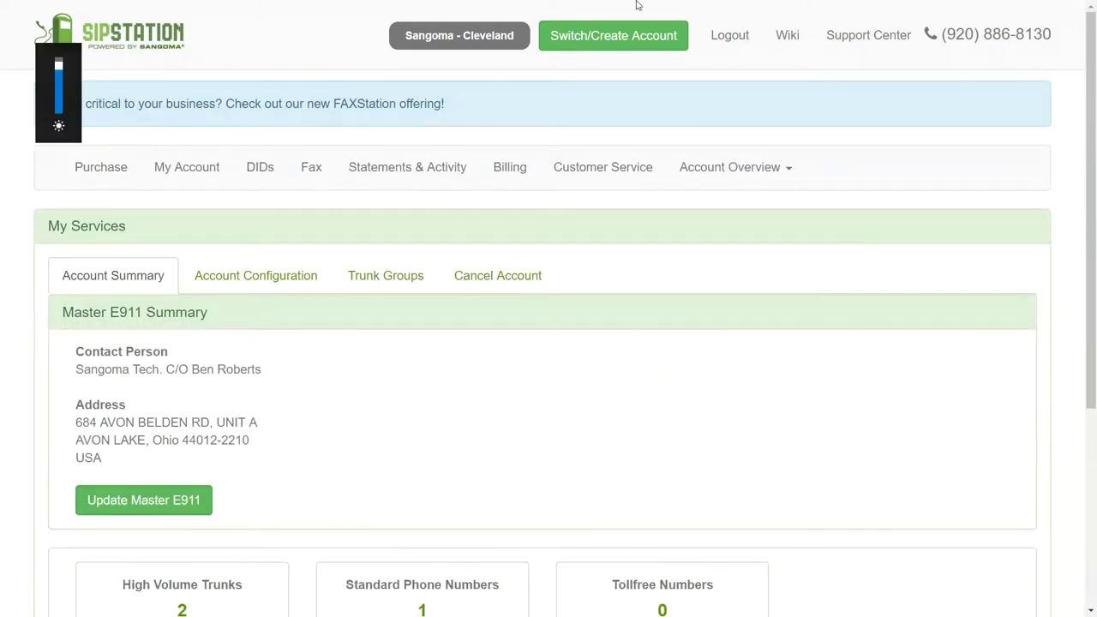
key("F11")
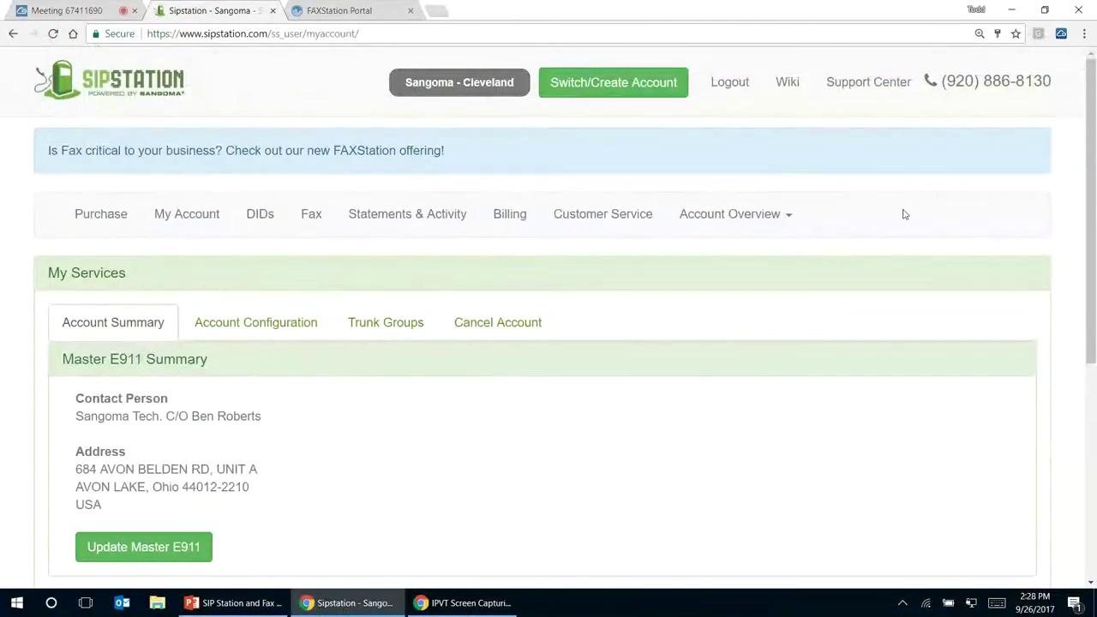
left_click(233, 603)
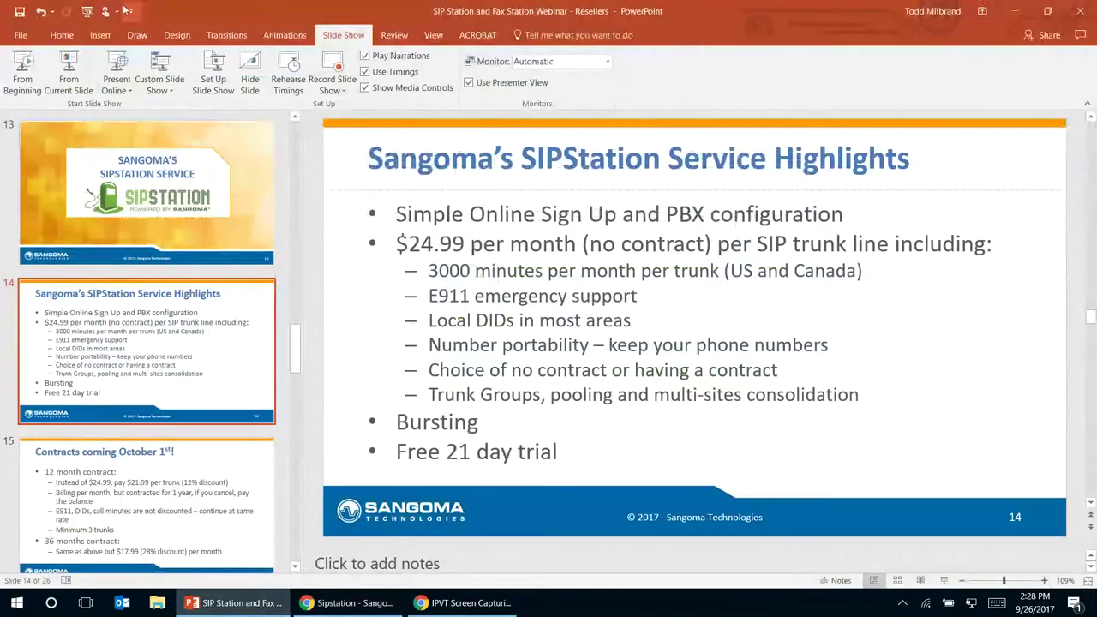
left_click(68, 75)
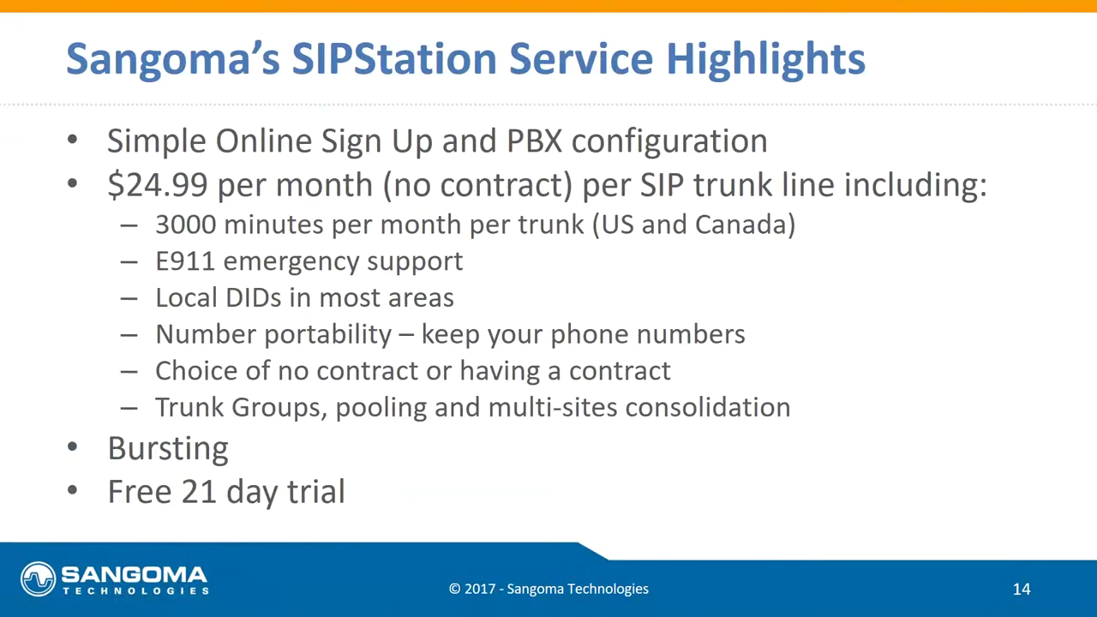
key("Right")
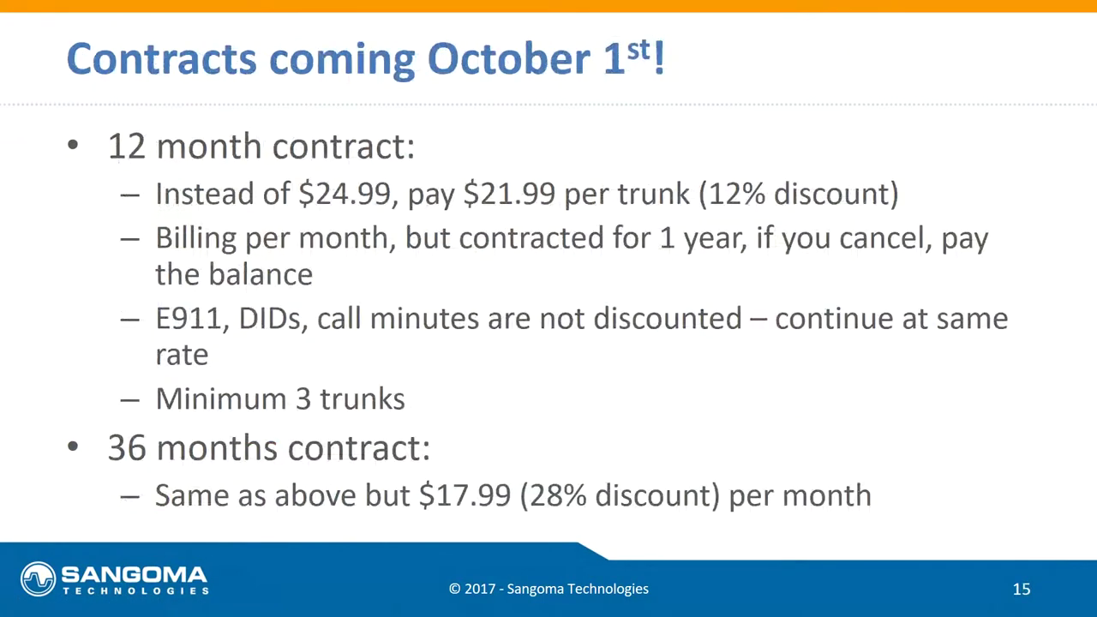